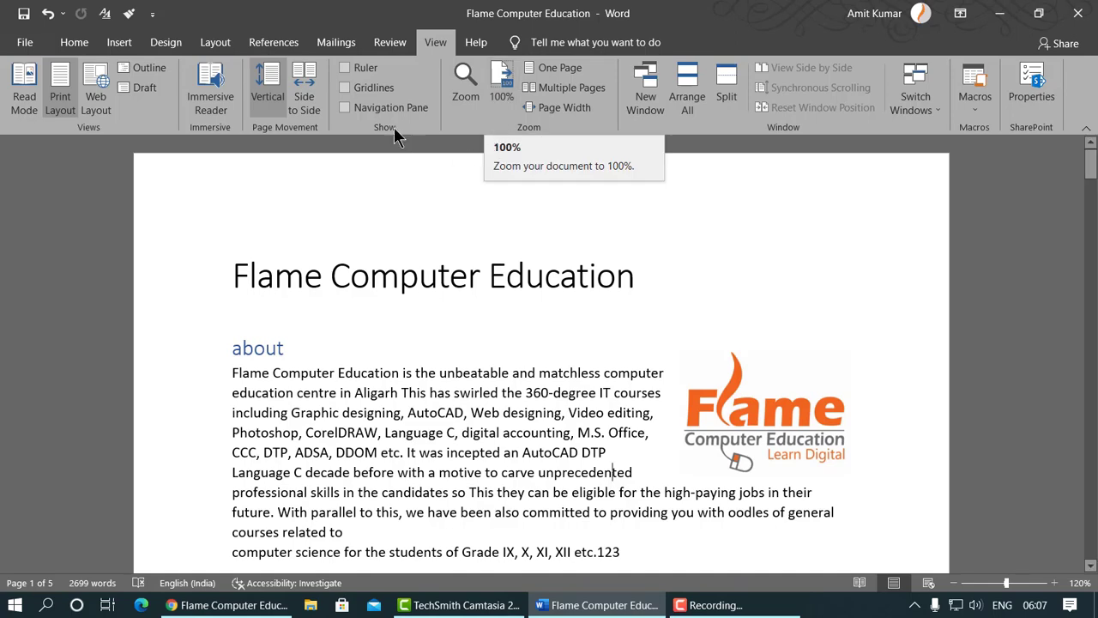
# Show the ruler and hide it again, and briefly select the document title line.
pyautogui.click(348, 70)
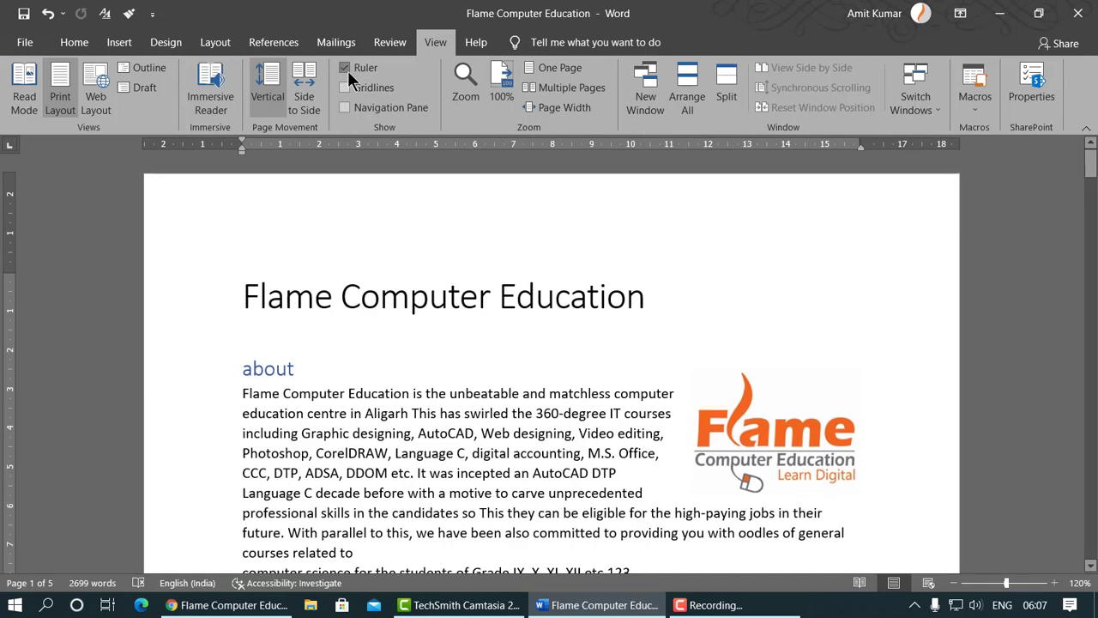
pyautogui.click(348, 71)
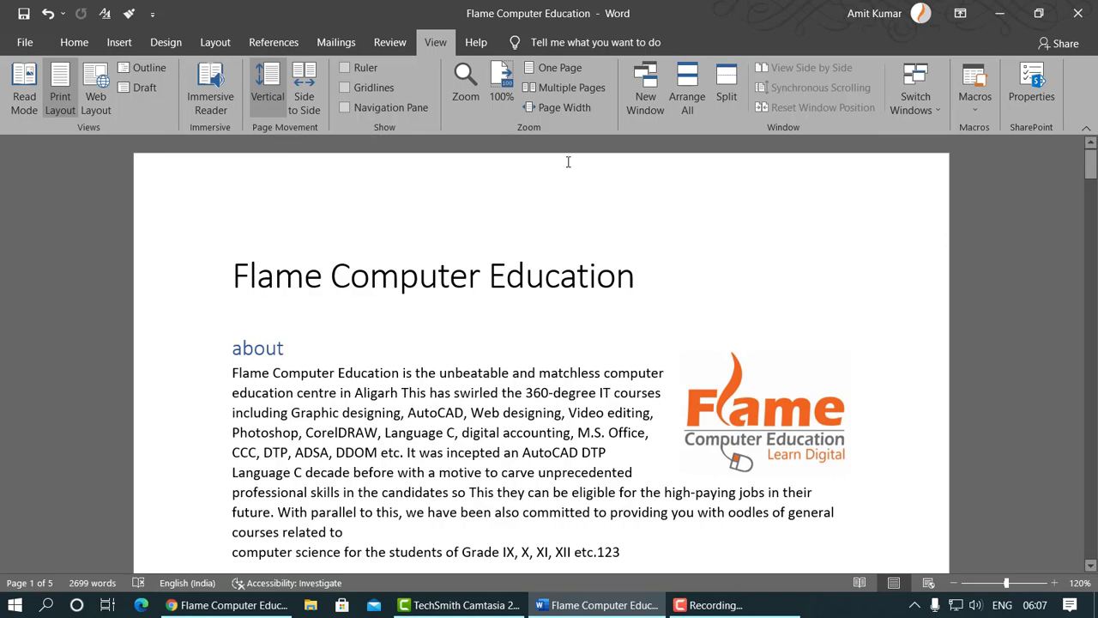
pyautogui.click(218, 275)
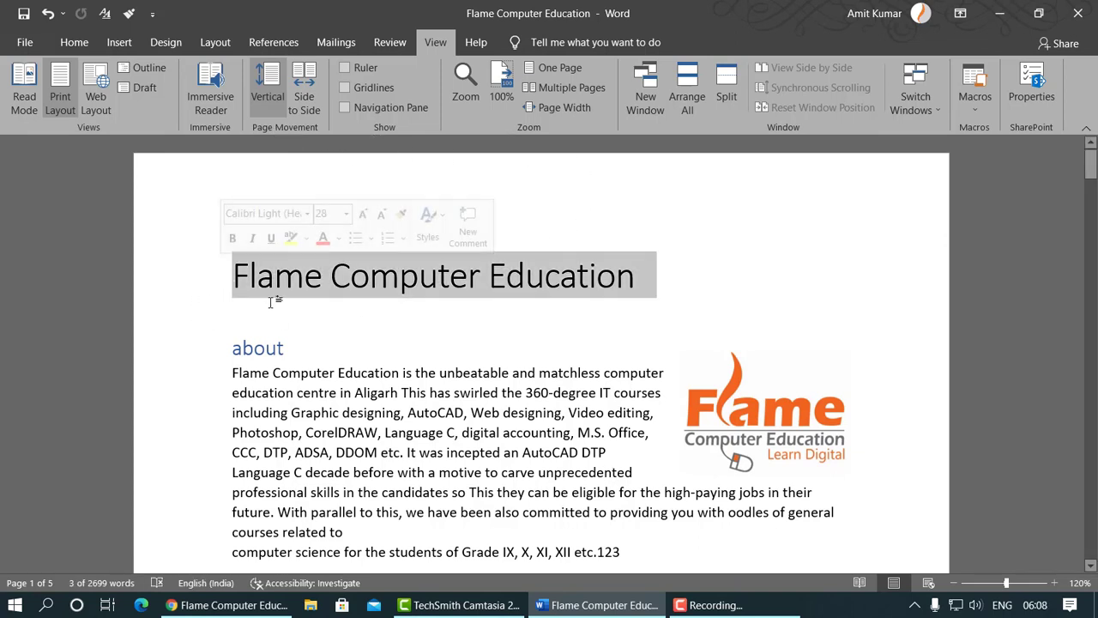
pyautogui.click(273, 292)
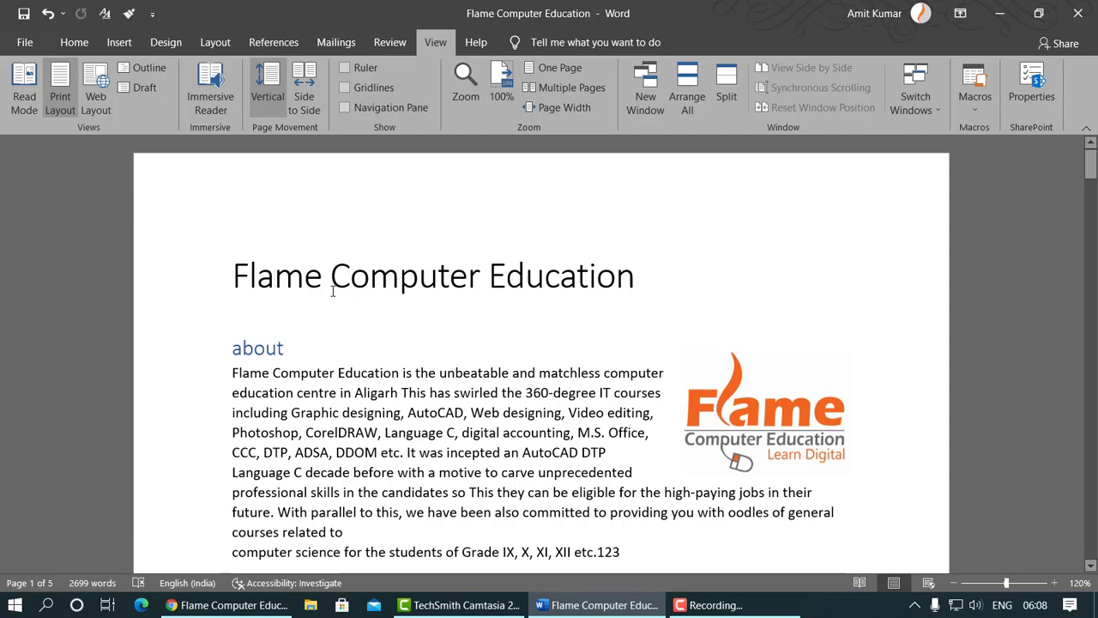
# Display the document in Read Mode, page forward and back to the first screen, and return to Print Layout.
pyautogui.click(28, 101)
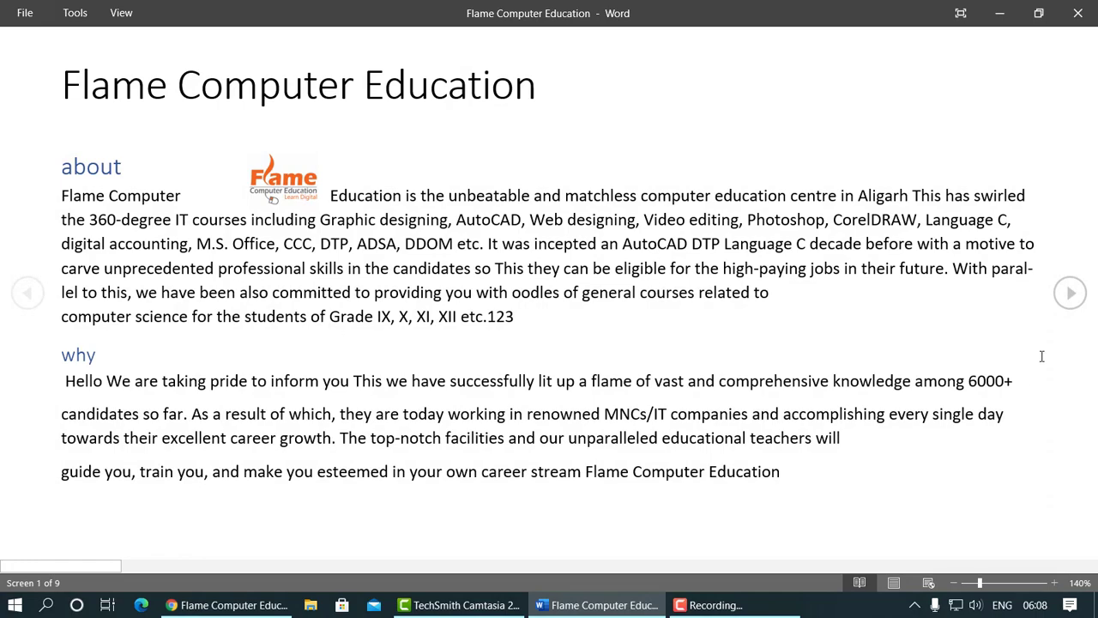
pyautogui.click(1070, 293)
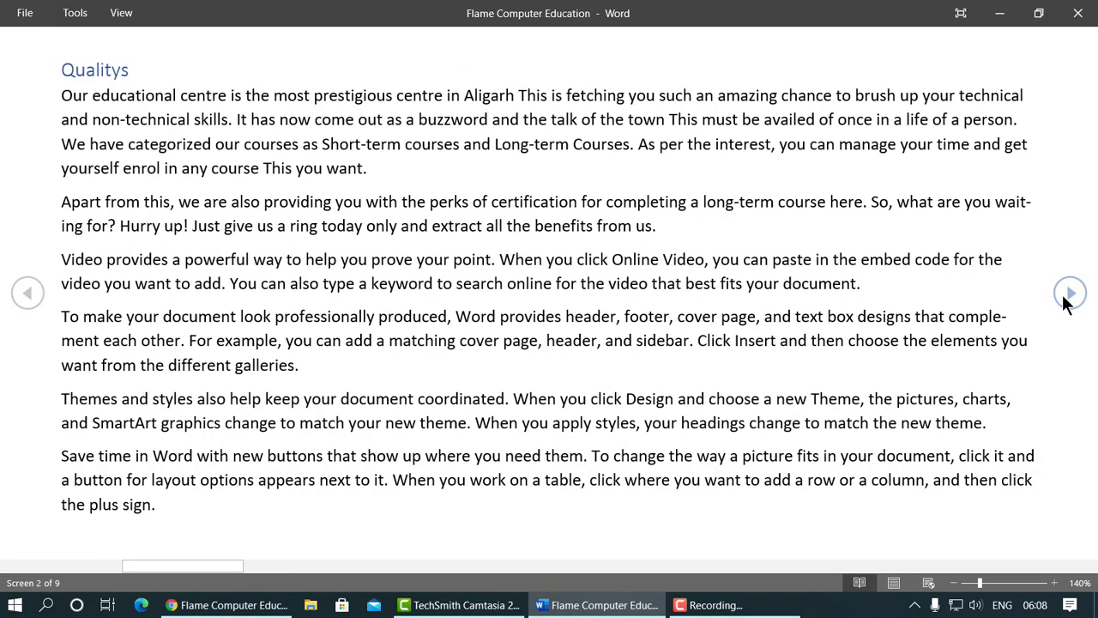
pyautogui.click(1070, 293)
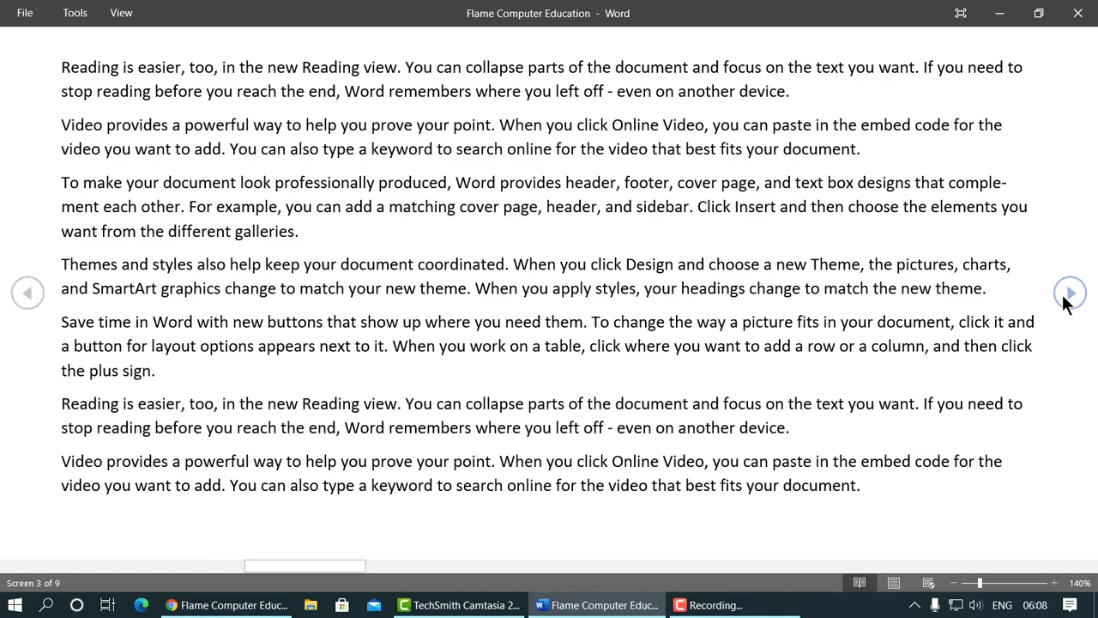
pyautogui.click(1069, 293)
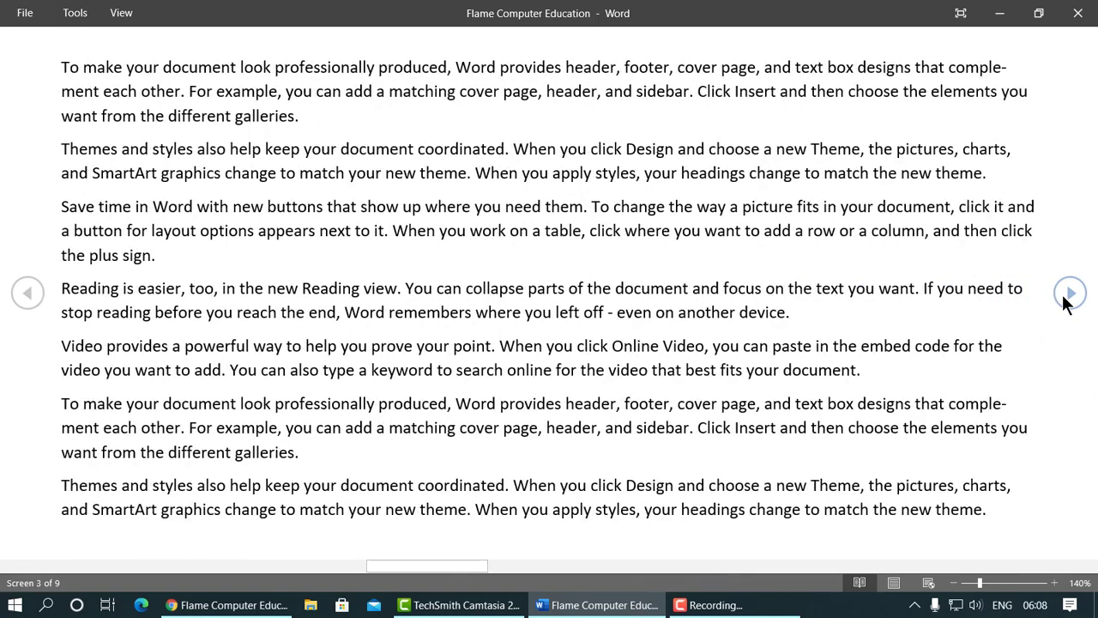
pyautogui.click(29, 294)
pyautogui.click(29, 293)
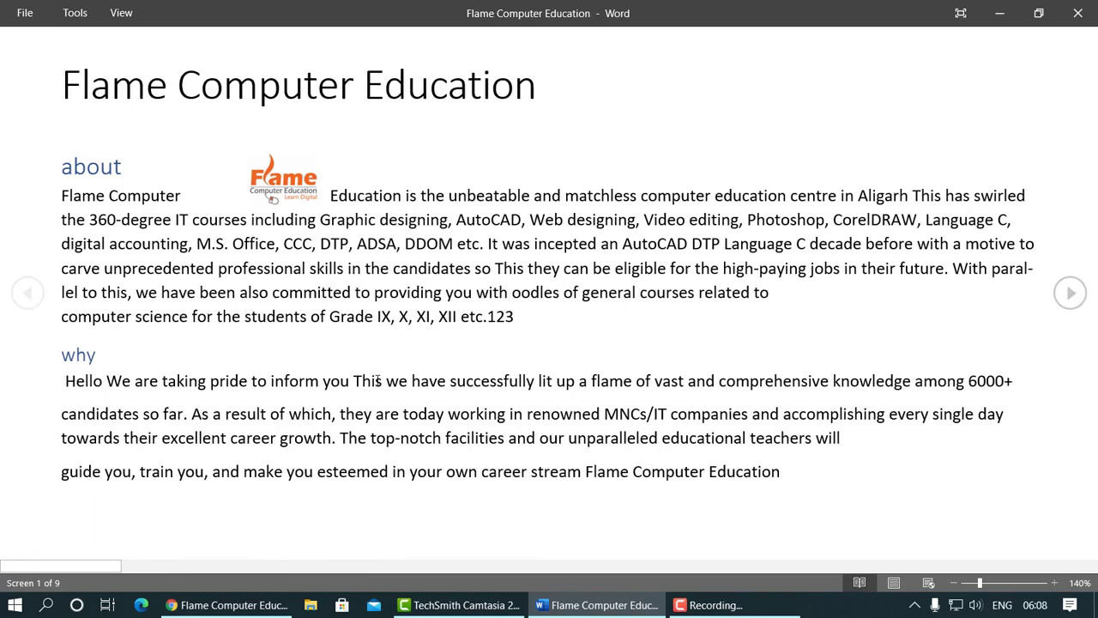
pyautogui.press('Escape')
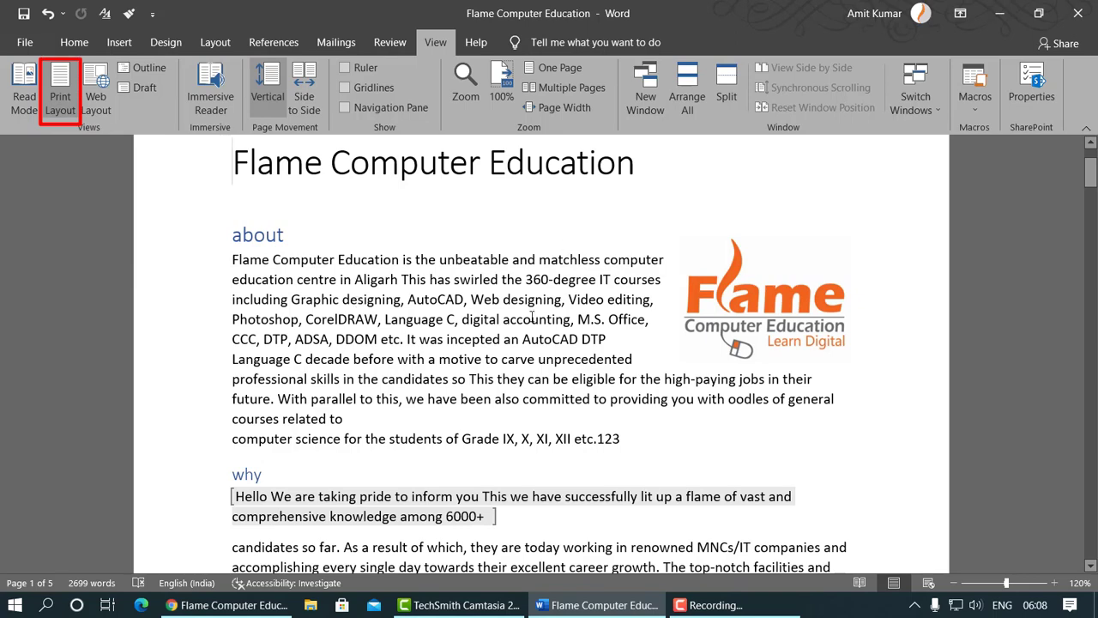
# Compare the first page in Print Layout with its print preview, and return to the document without printing.
pyautogui.scroll(-3, 532, 318)
pyautogui.scroll(3, 532, 317)
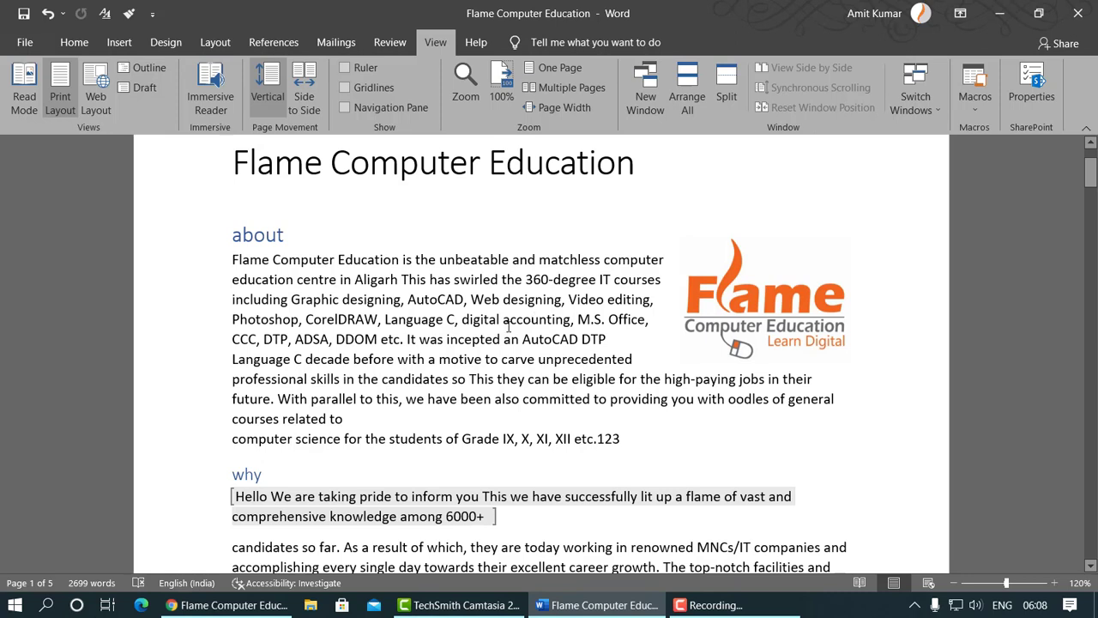
pyautogui.scroll(3, 486, 276)
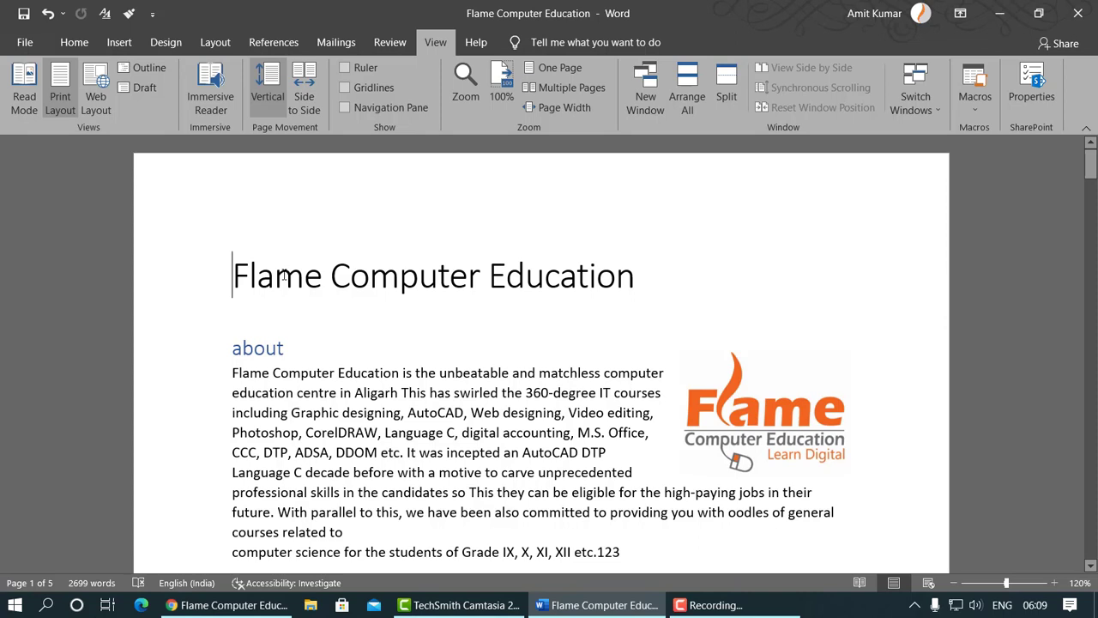
pyautogui.click(25, 42)
pyautogui.click(54, 343)
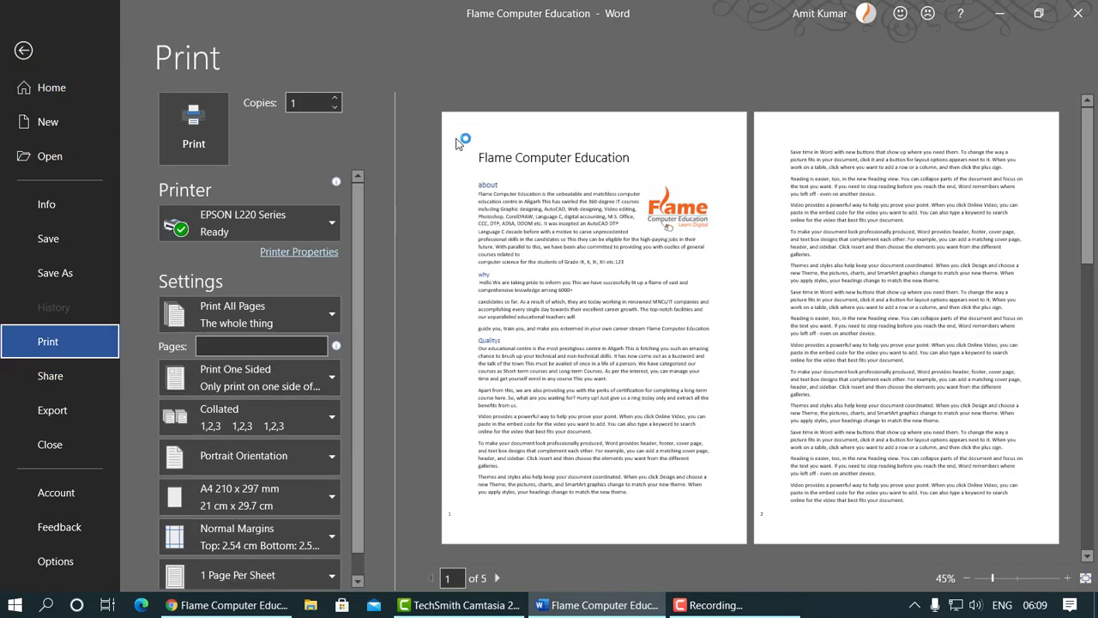
pyautogui.click(24, 49)
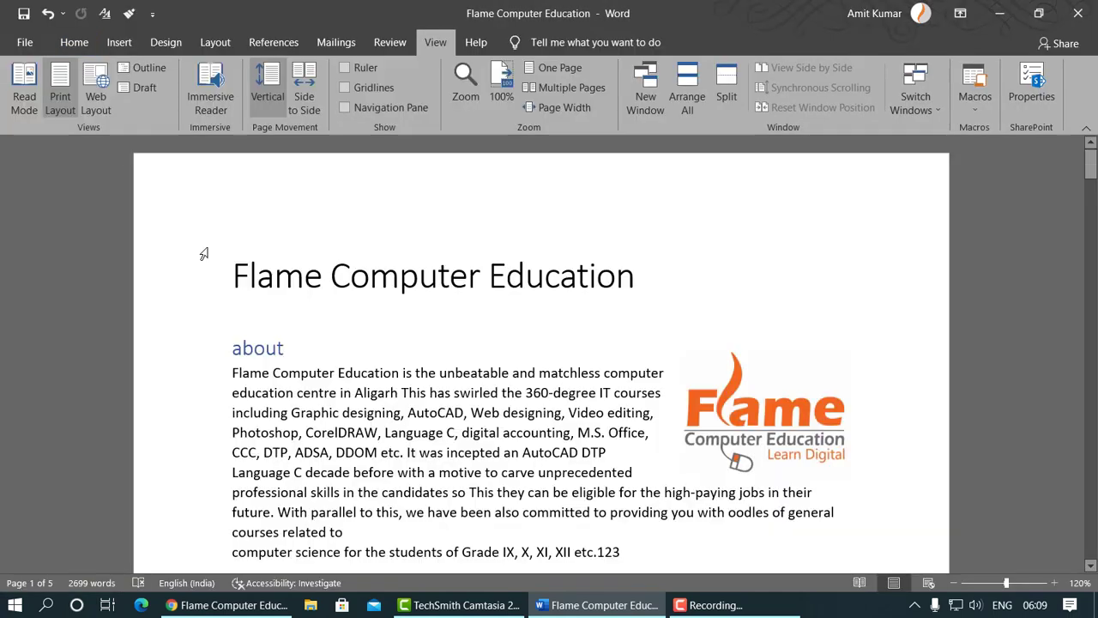
# Switch the document to Web Layout and look through the text down to the Qualitys section and back.
pyautogui.click(101, 96)
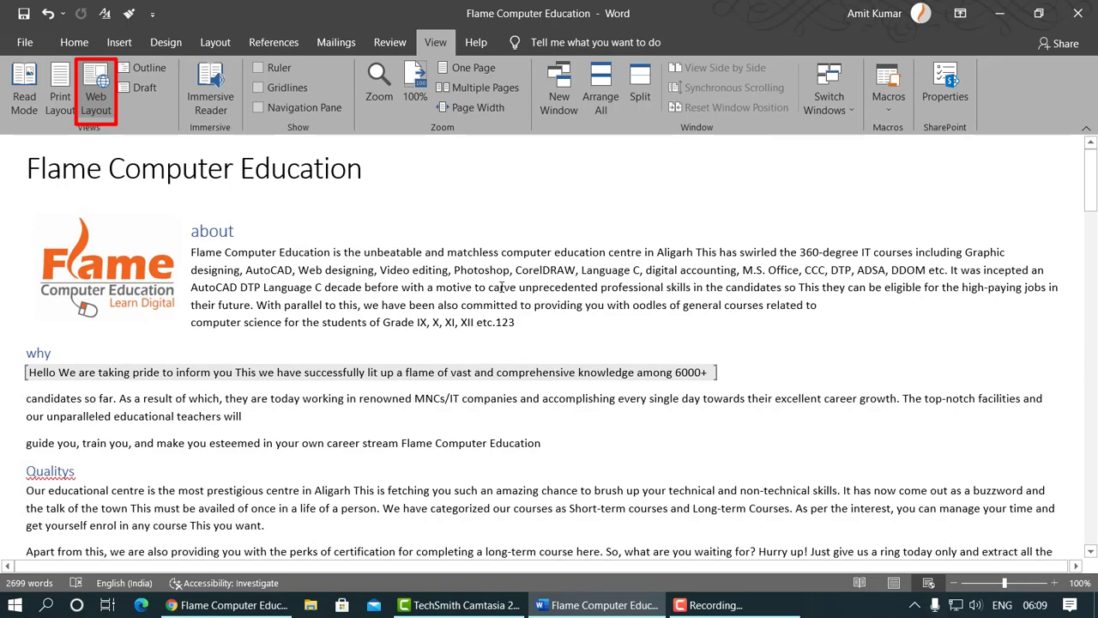
pyautogui.scroll(-2, 501, 287)
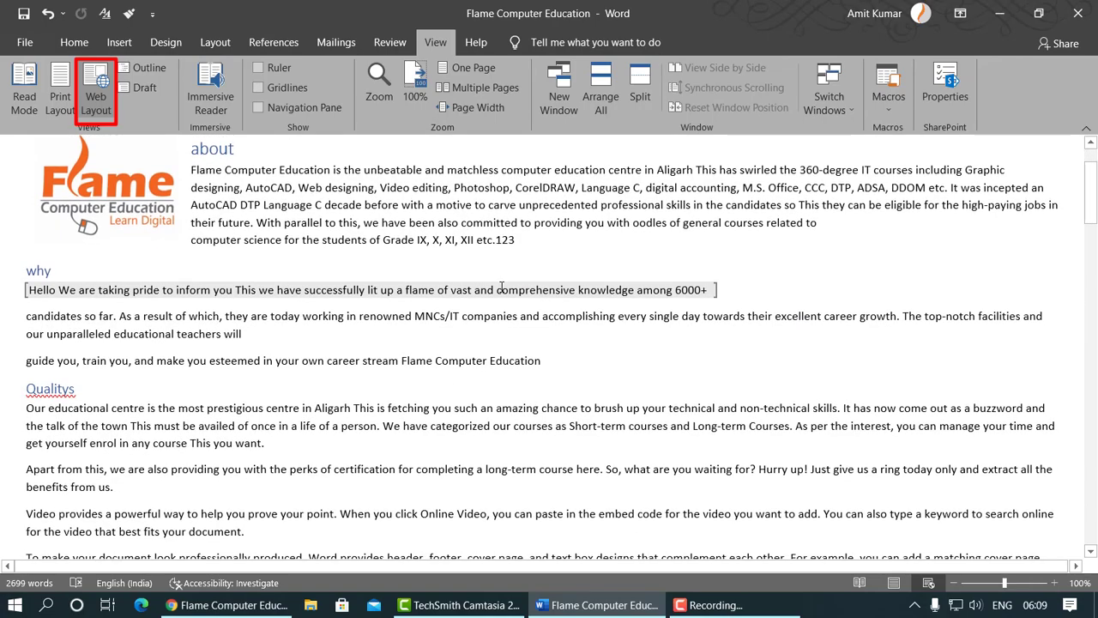
pyautogui.scroll(-4, 501, 287)
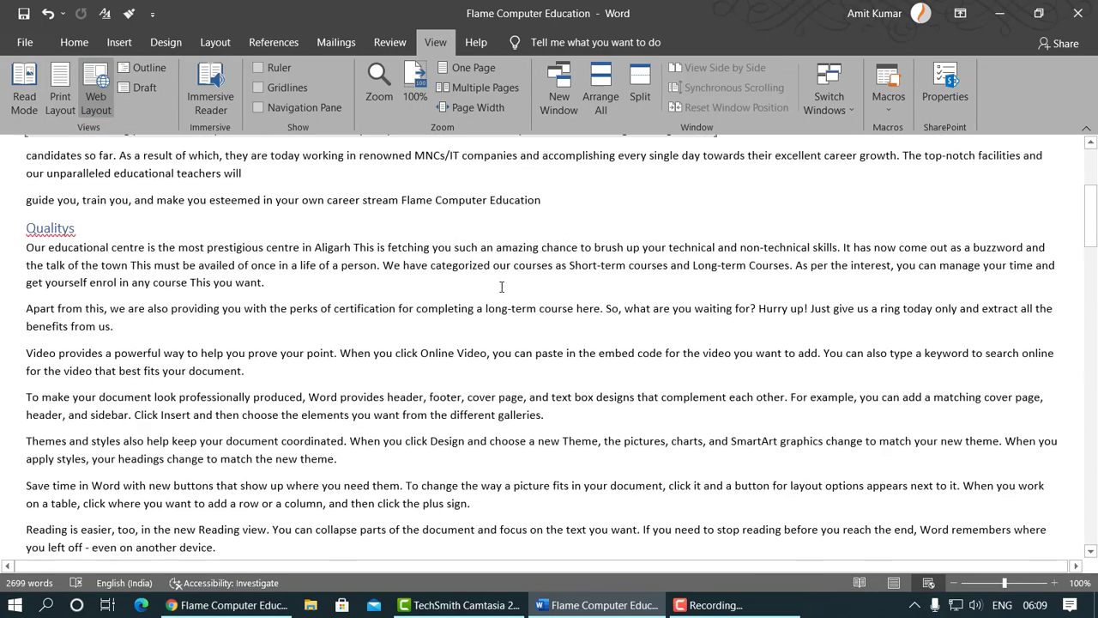
pyautogui.scroll(6, 501, 286)
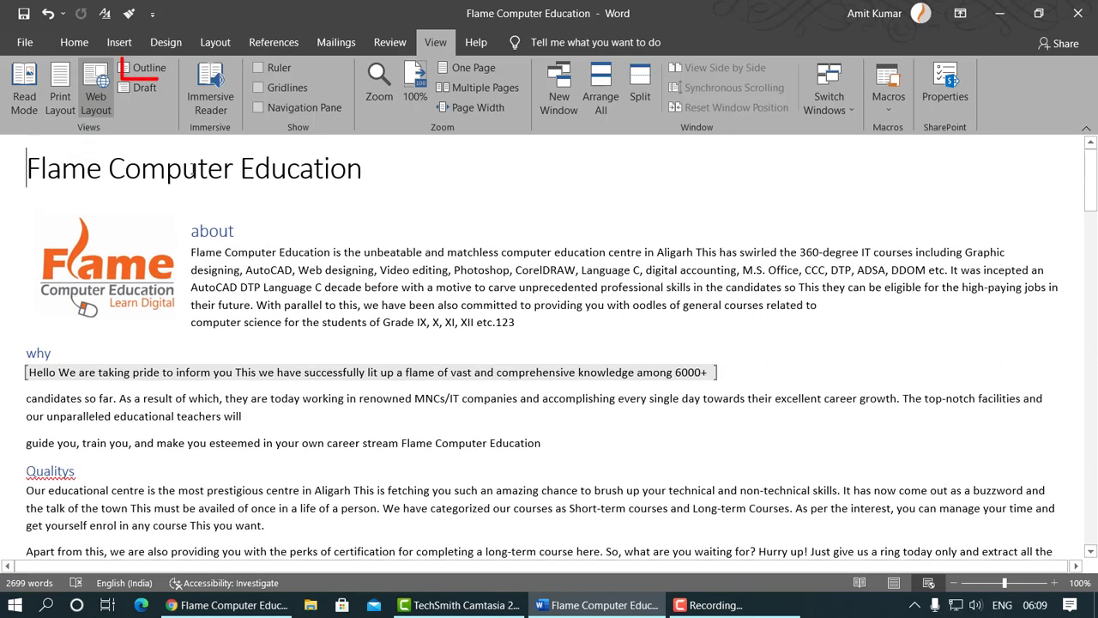
# Switch to Outline view and select the "about" and "why" headings with their contents, ending with the "why" section selected.
pyautogui.click(146, 70)
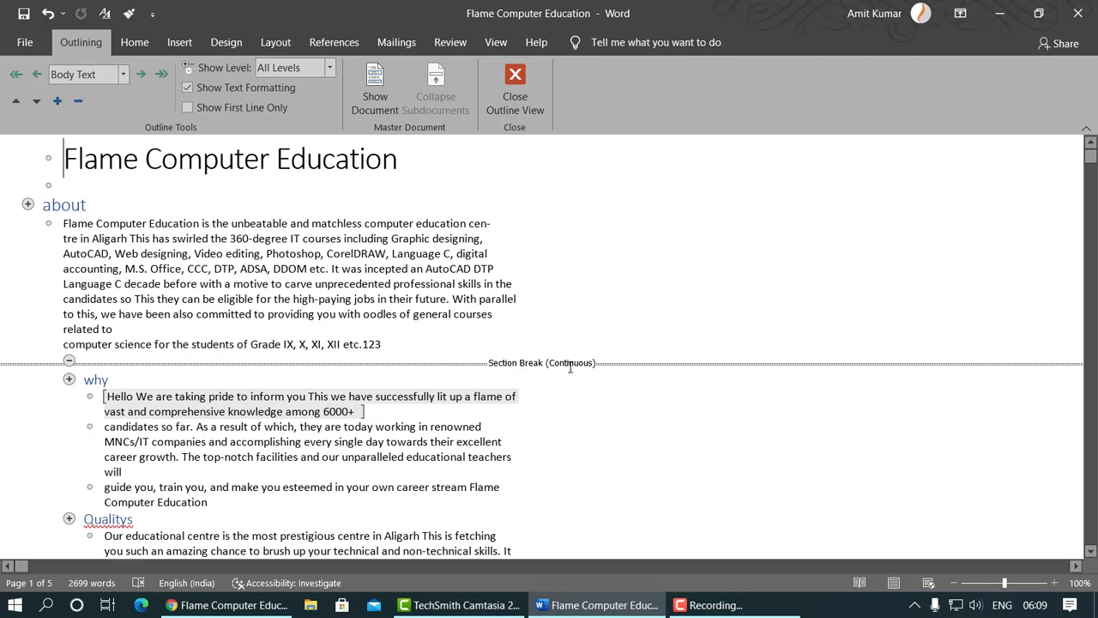
pyautogui.click(27, 204)
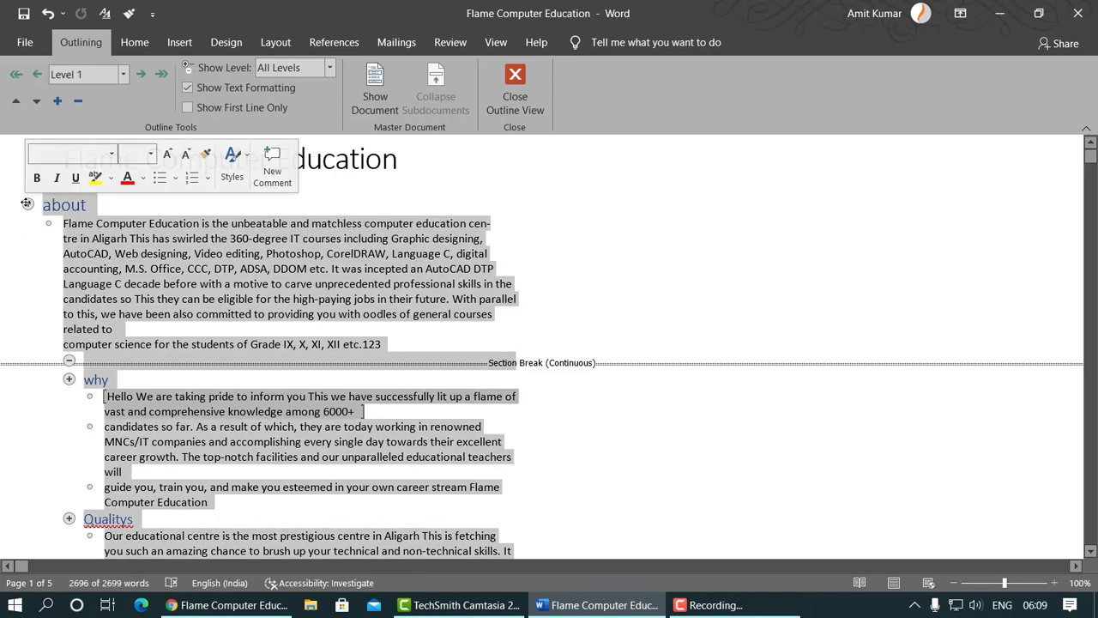
pyautogui.click(69, 380)
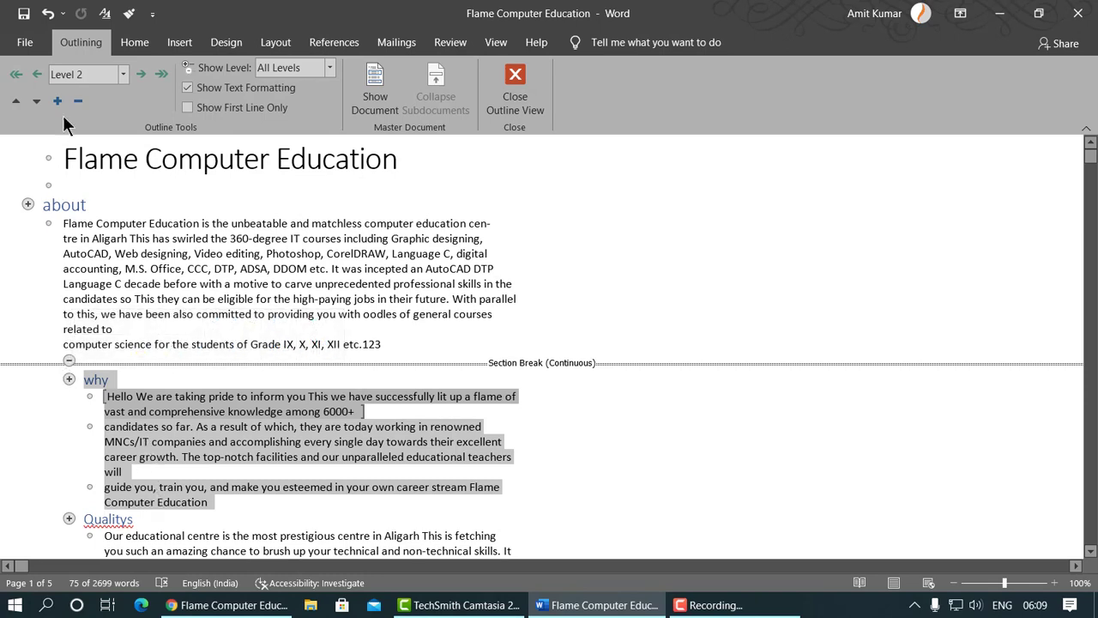
pyautogui.keyDown('shift'); pyautogui.click(27, 204); pyautogui.keyUp('shift')
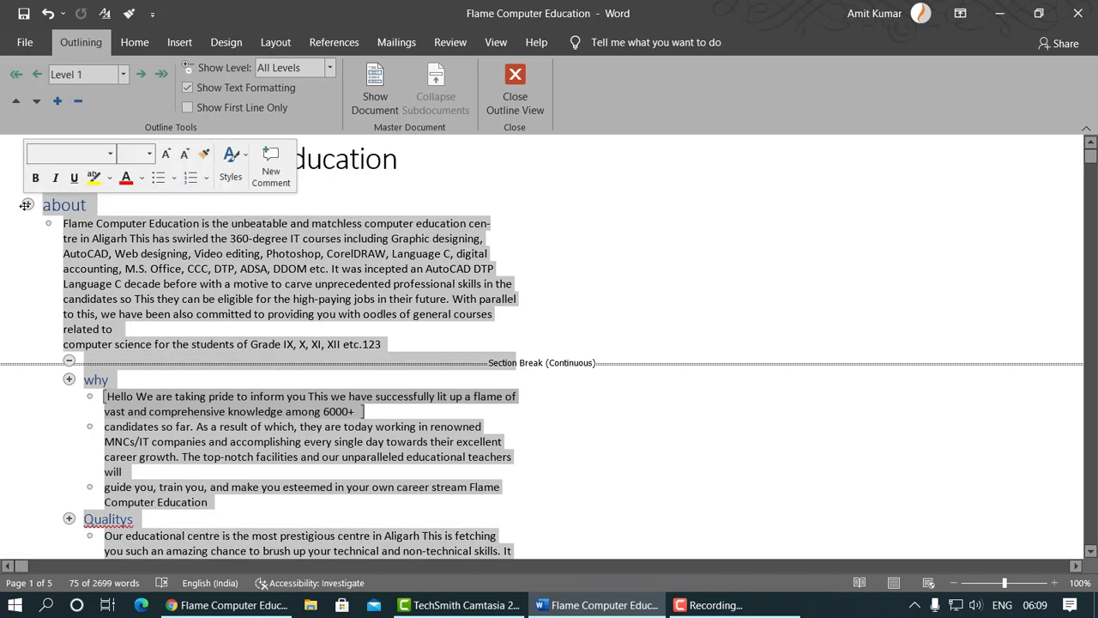
pyautogui.click(68, 380)
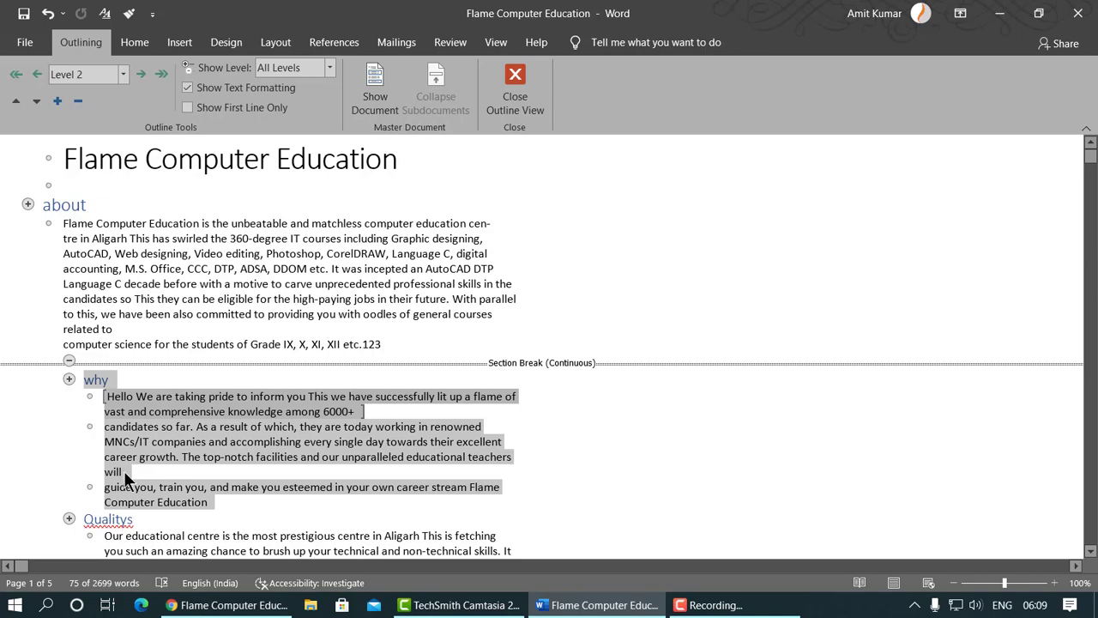
# Collapse and expand the text under the "why" heading, and look over the outline down to Qualitys.
pyautogui.click(77, 103)
pyautogui.click(58, 102)
pyautogui.click(70, 227)
pyautogui.scroll(-5, 170, 313)
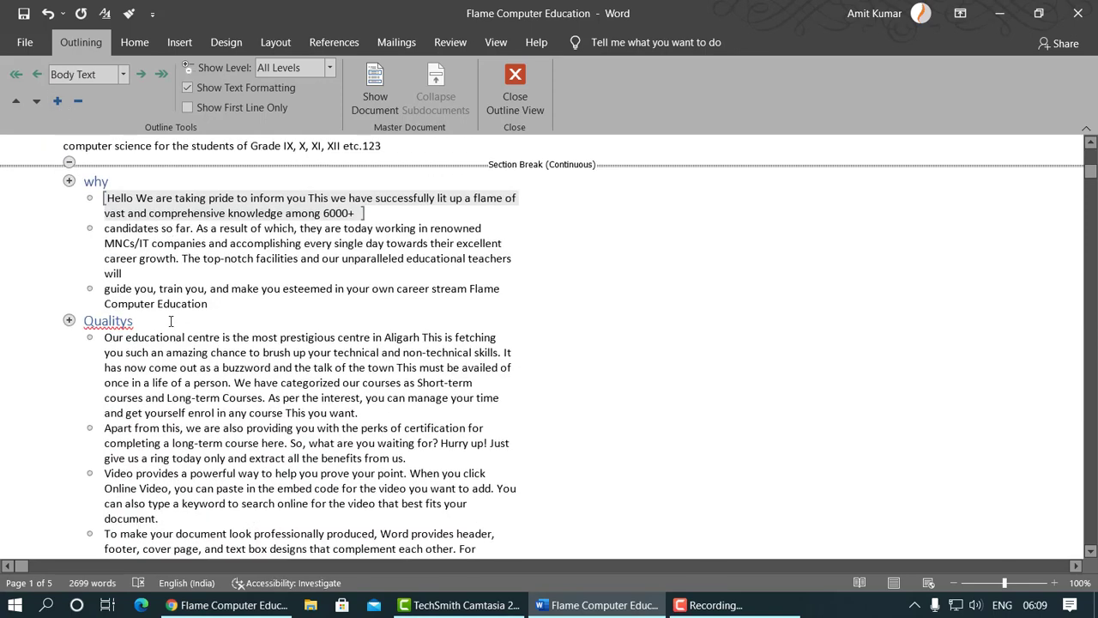
pyautogui.scroll(5, 171, 317)
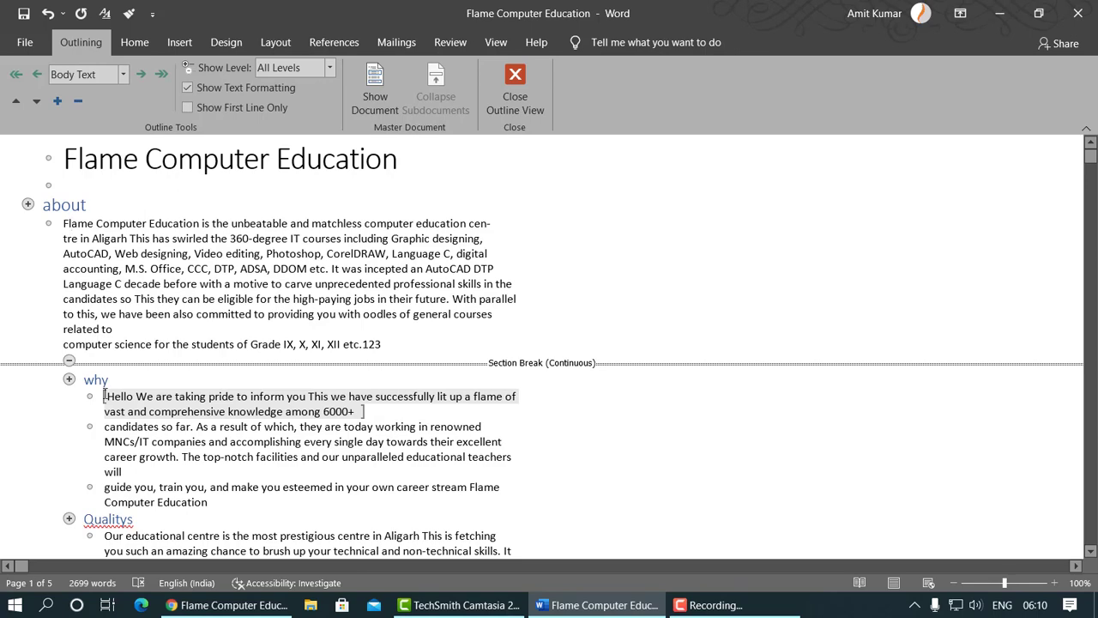
# Turn text formatting off and on in the outline, and switch the first-line-only display on and off.
pyautogui.click(188, 88)
pyautogui.click(189, 89)
pyautogui.click(187, 107)
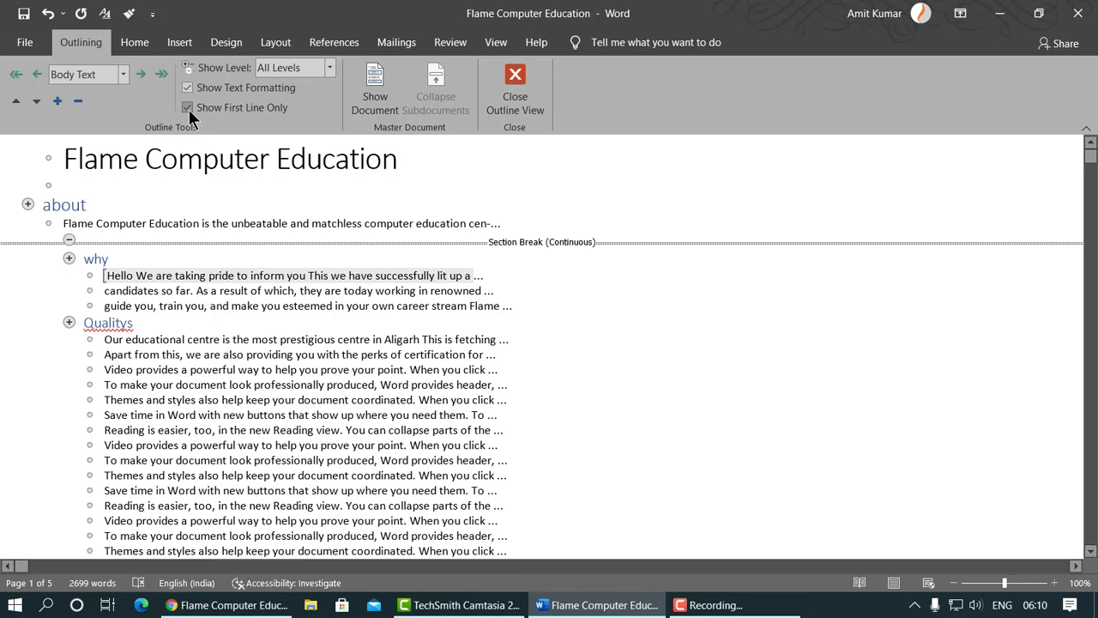
pyautogui.click(188, 109)
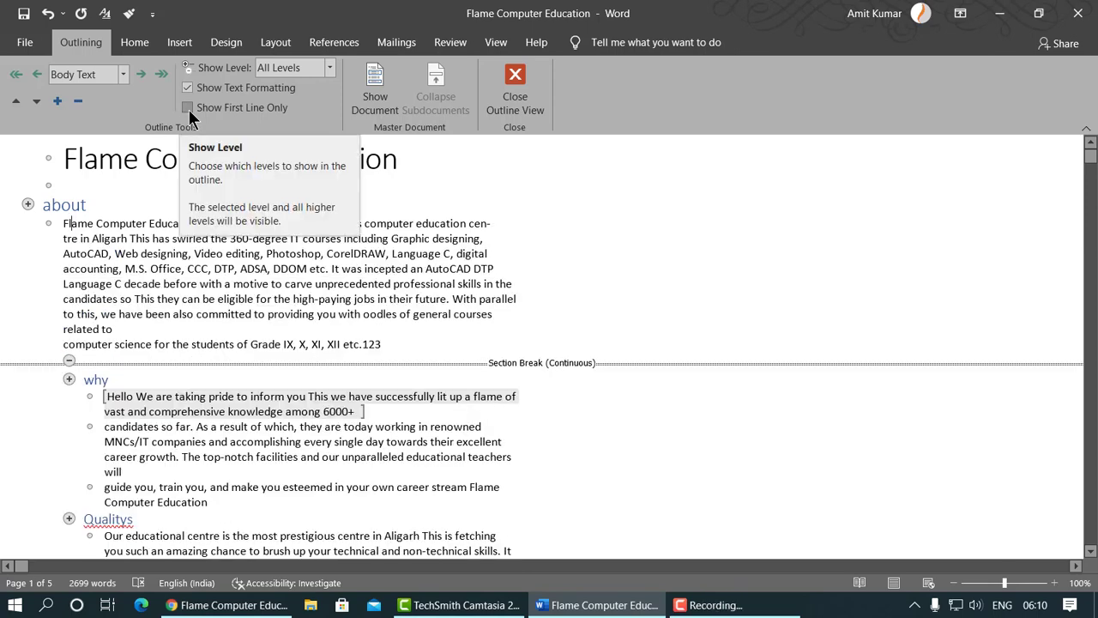
# Limit the outline to Level 2, Level 3 and Level 1 in turn, and restore it to All Levels.
pyautogui.click(306, 69)
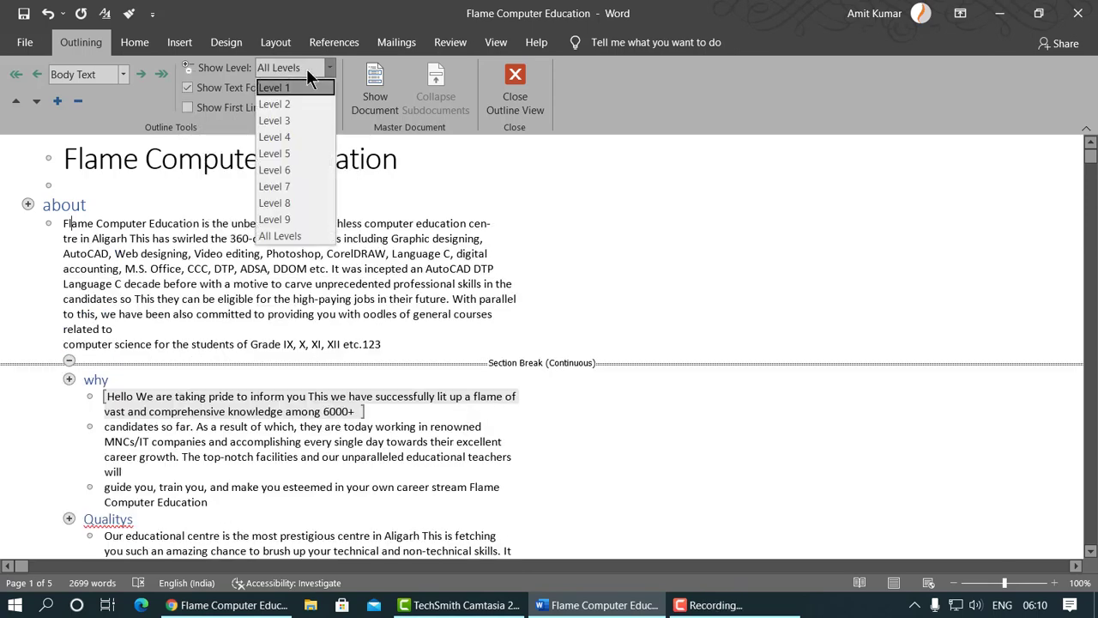
pyautogui.click(290, 103)
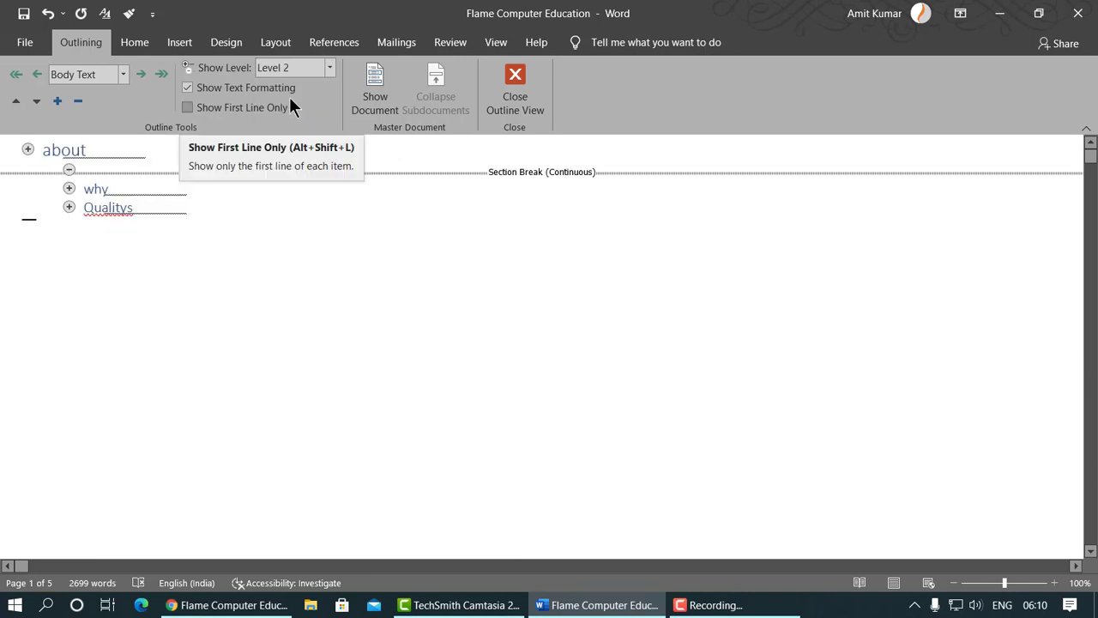
pyautogui.click(290, 73)
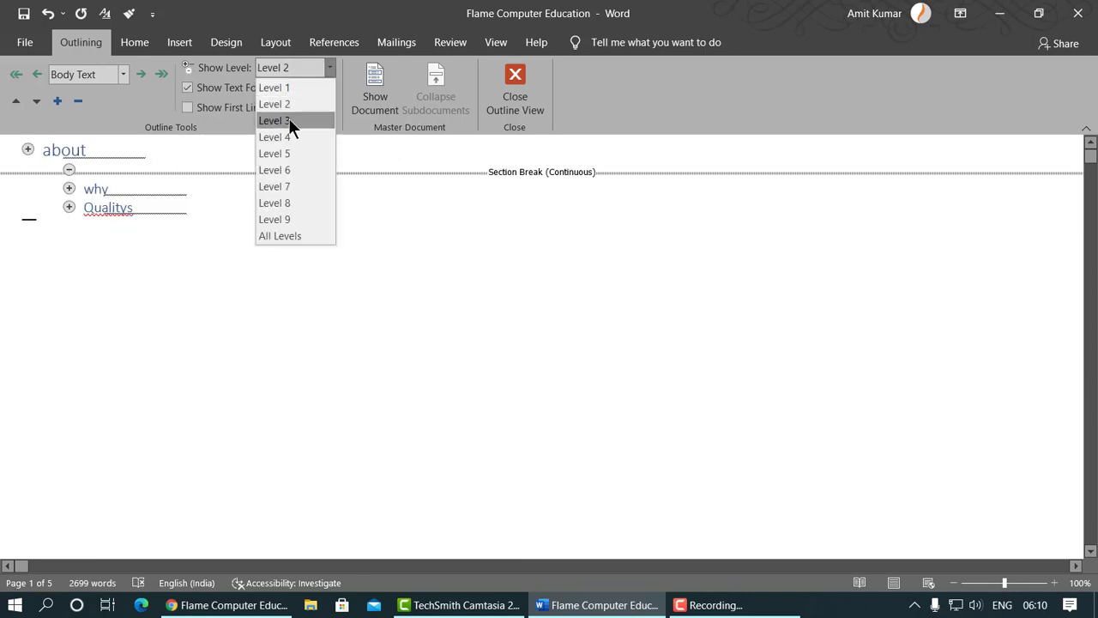
pyautogui.click(288, 118)
pyautogui.click(293, 67)
pyautogui.click(289, 86)
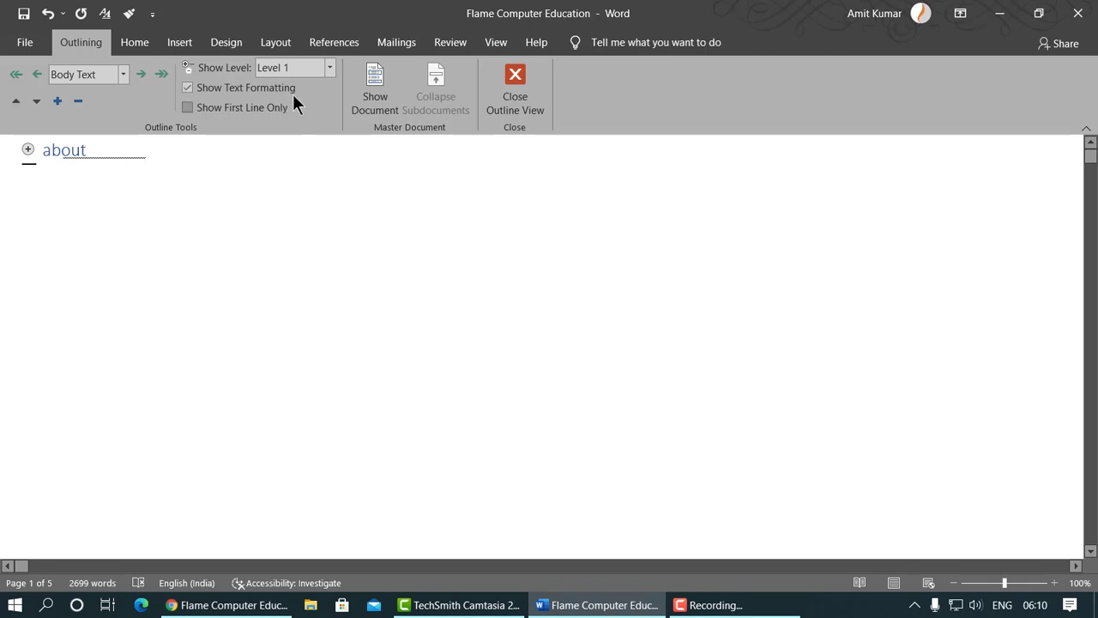
pyautogui.click(327, 70)
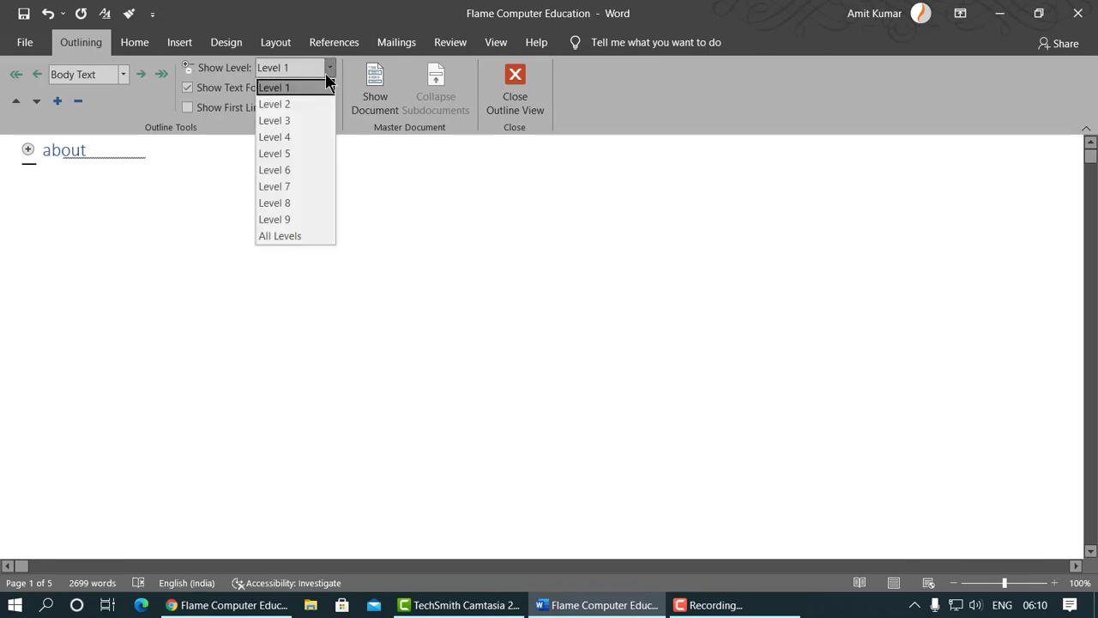
pyautogui.click(281, 236)
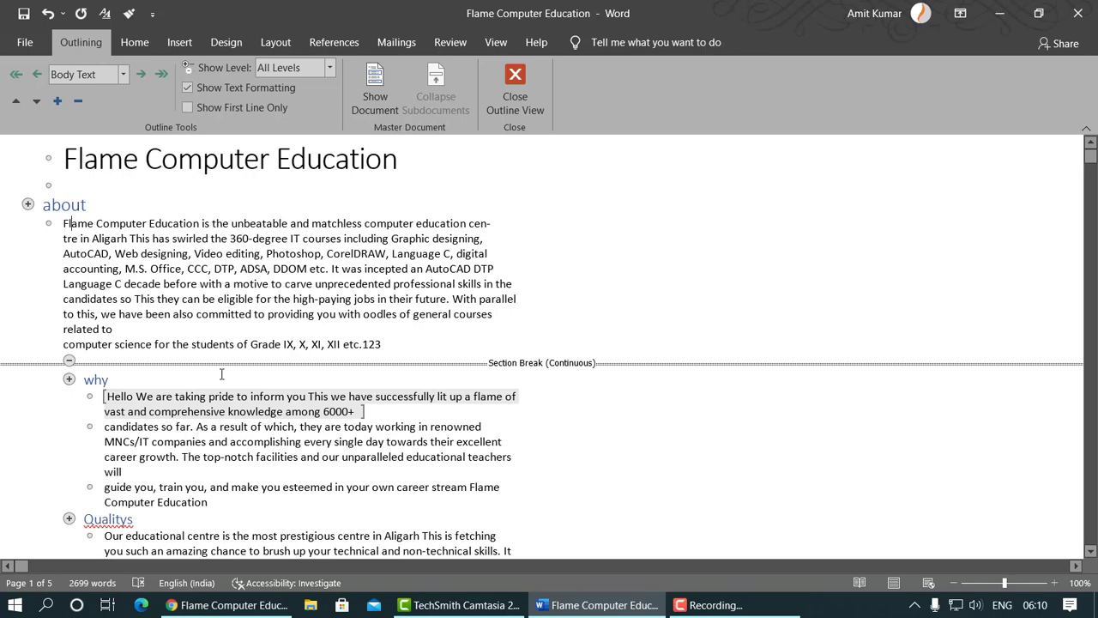
# Close Outline view, switch the document to Draft view and look through the text past the section break to the page break.
pyautogui.click(516, 80)
pyautogui.click(423, 39)
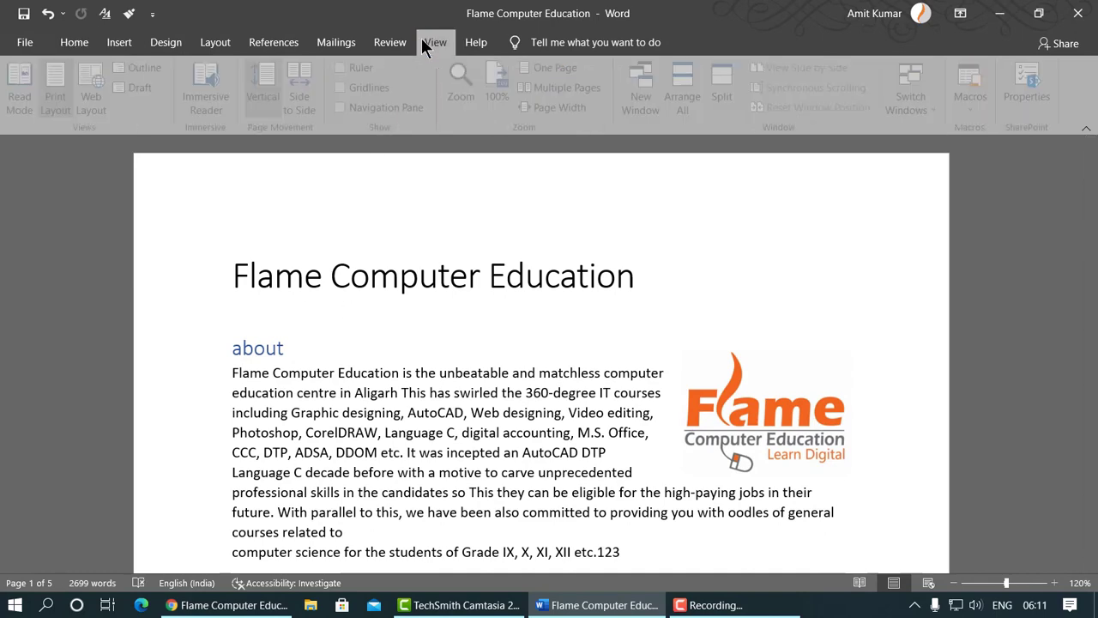
pyautogui.click(140, 90)
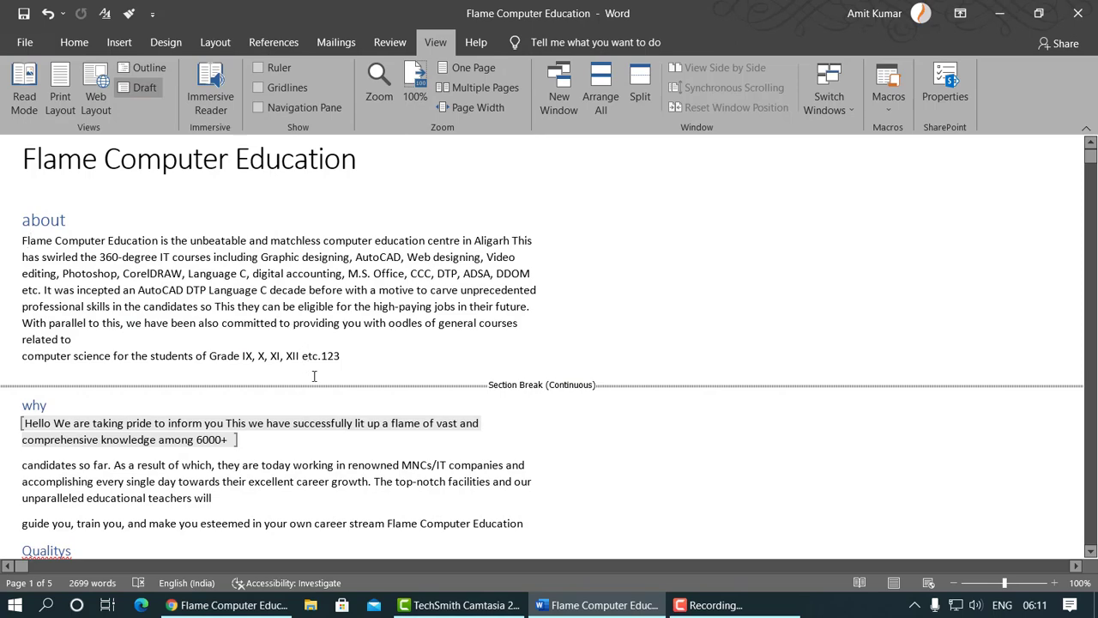
pyautogui.scroll(-1, 424, 338)
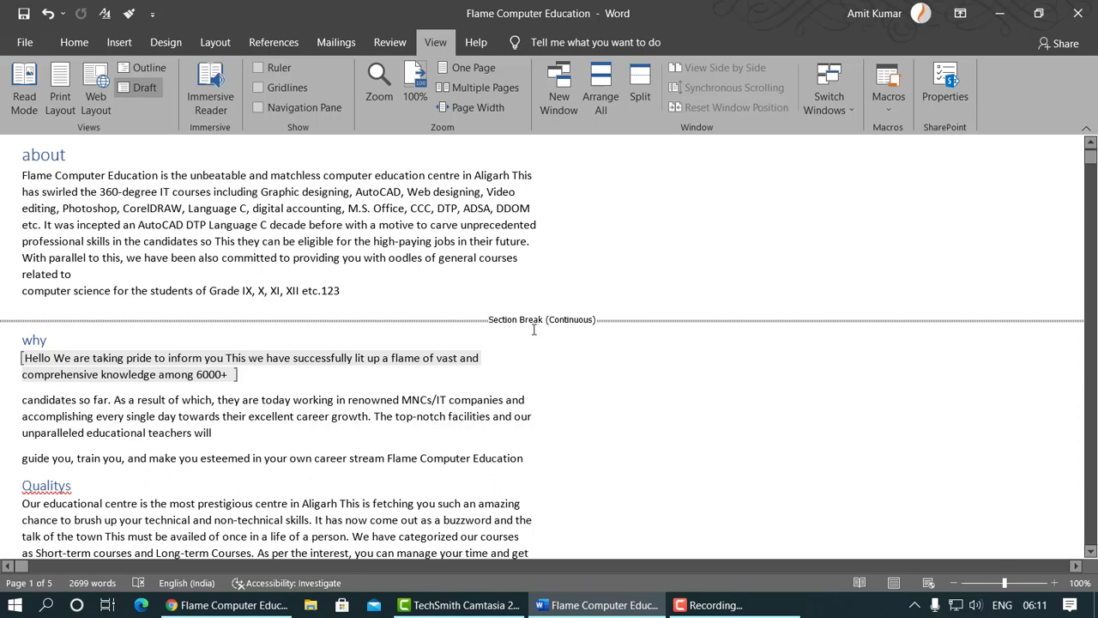
pyautogui.scroll(-8, 536, 339)
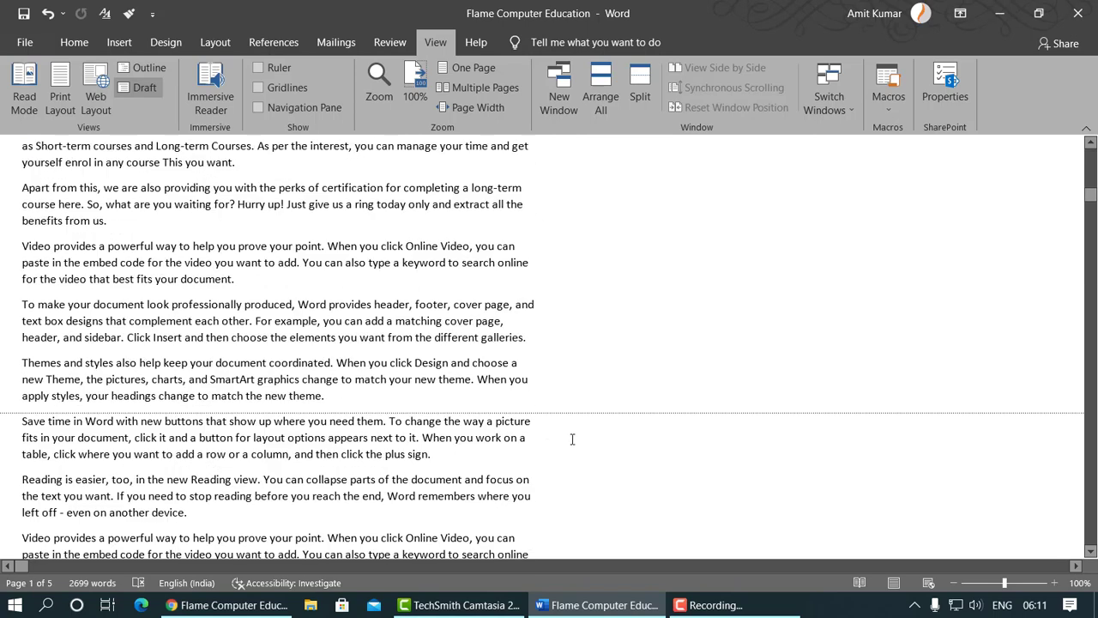